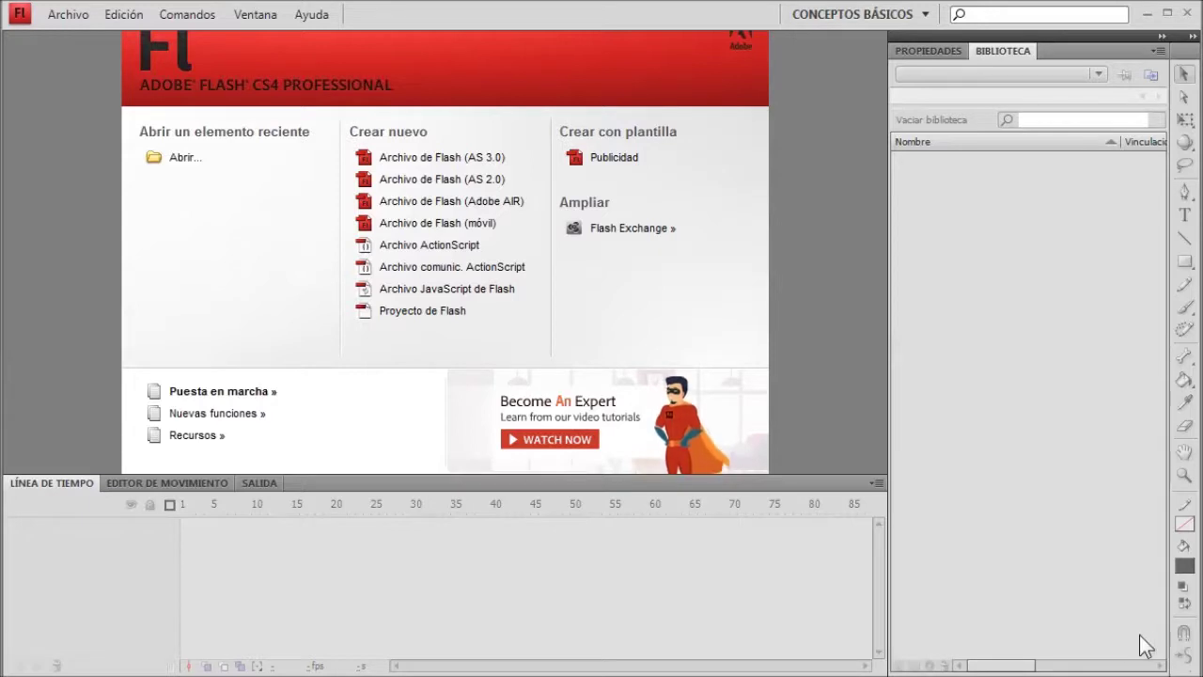
Create a new Flash (AS 3.0) file and draw a black rectangle in the upper-left corner of the stage.
click(442, 157)
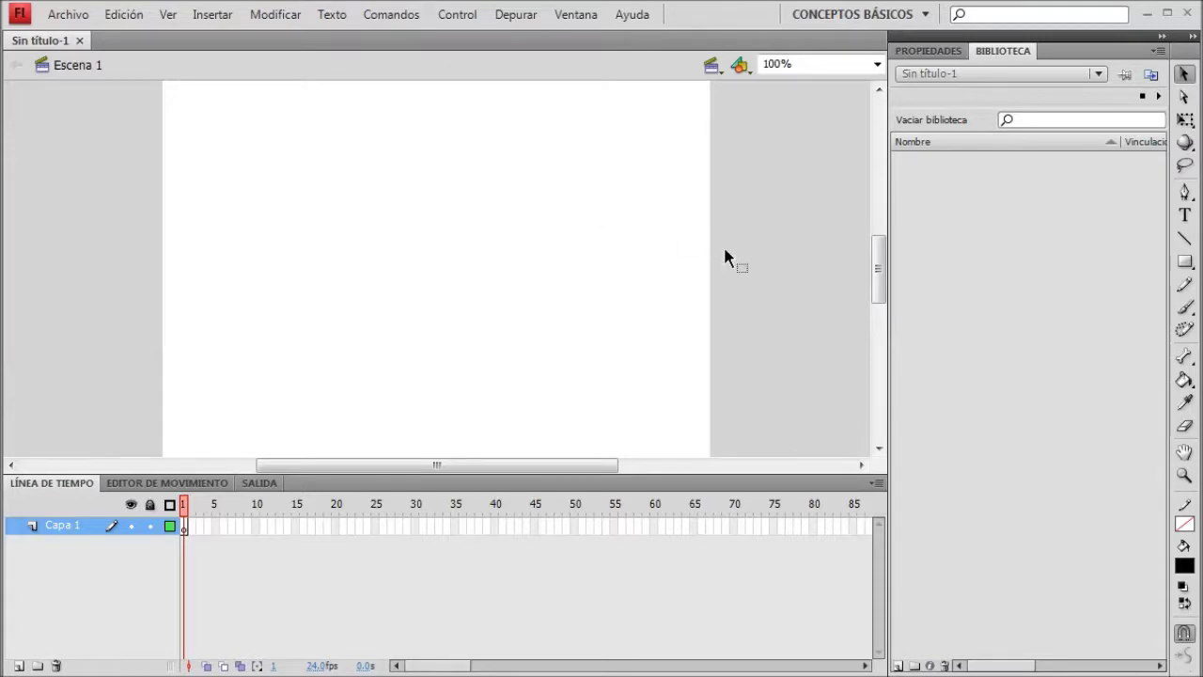
click(1184, 263)
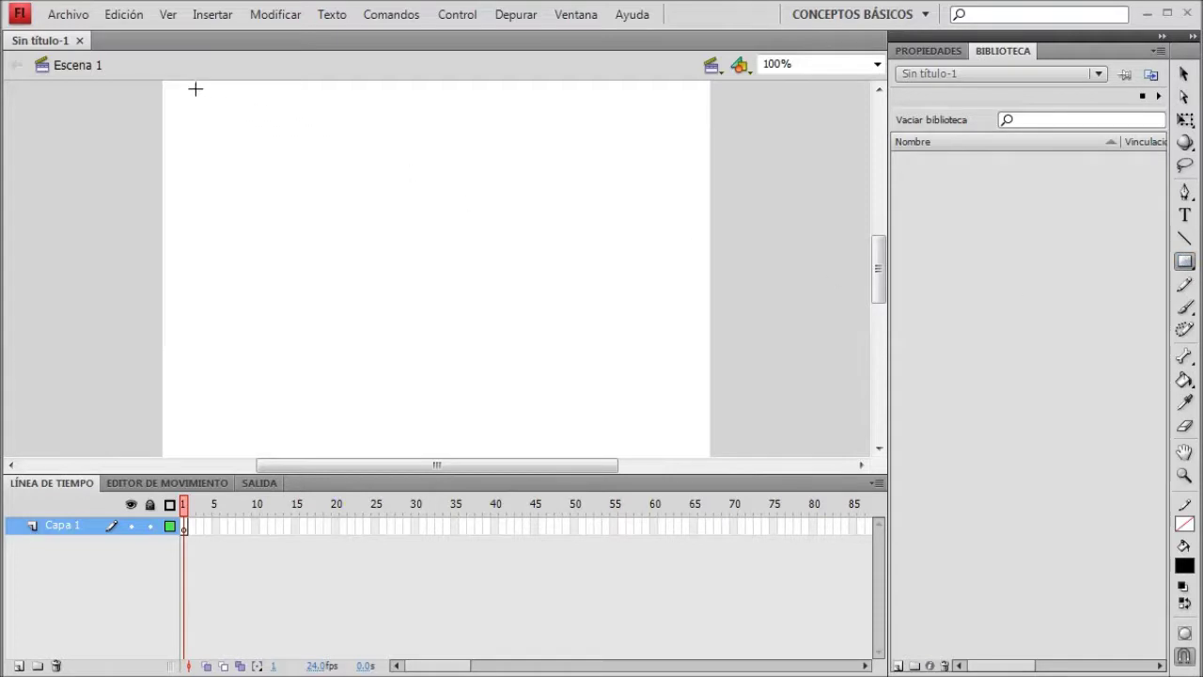
drag(183, 89, 294, 171)
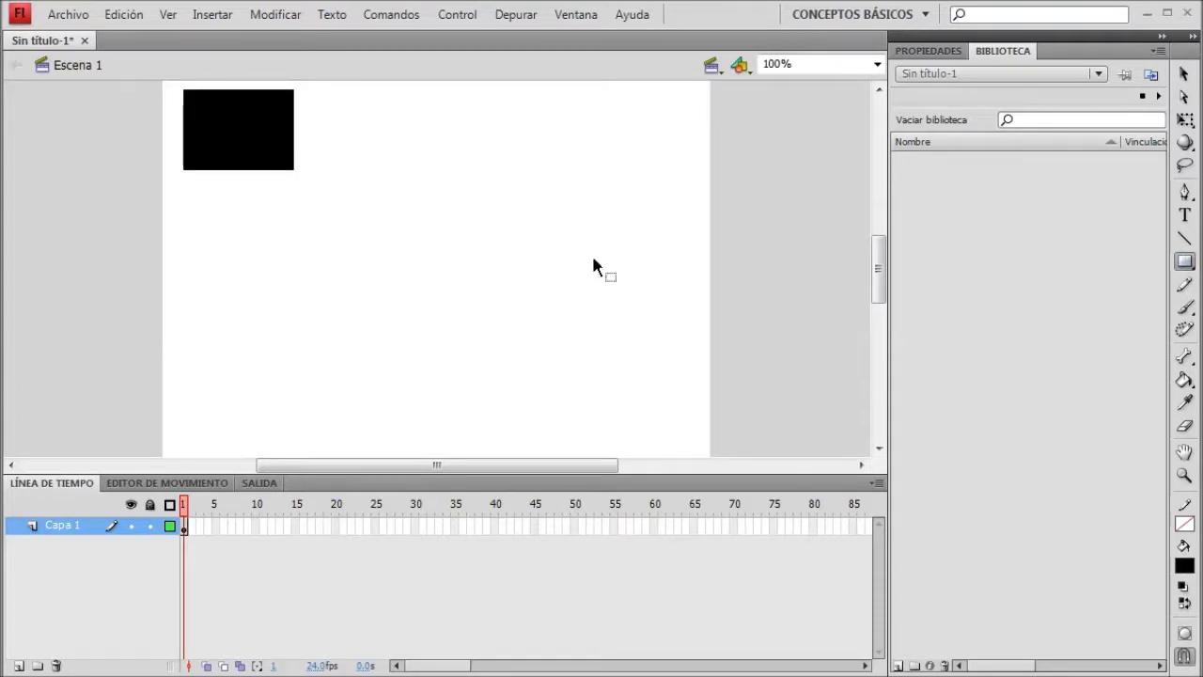
Convert the black rectangle into a movie clip symbol named Símbolo 1 with its registration point at the upper-left corner.
click(1184, 75)
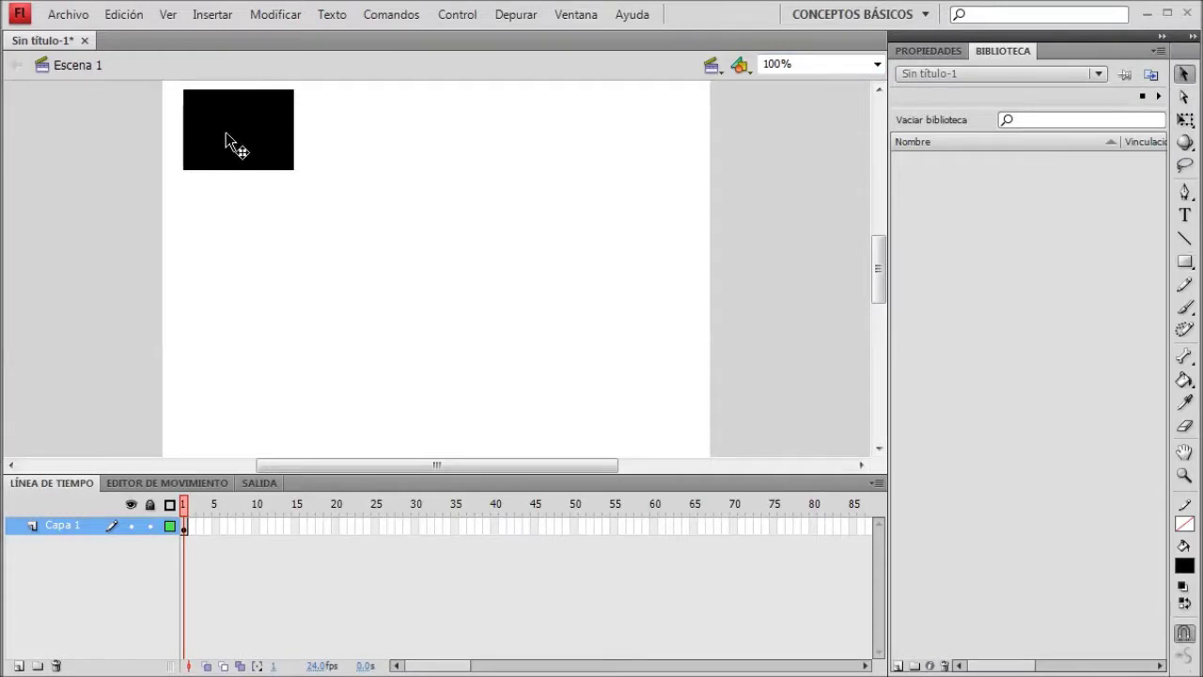
right_click(226, 132)
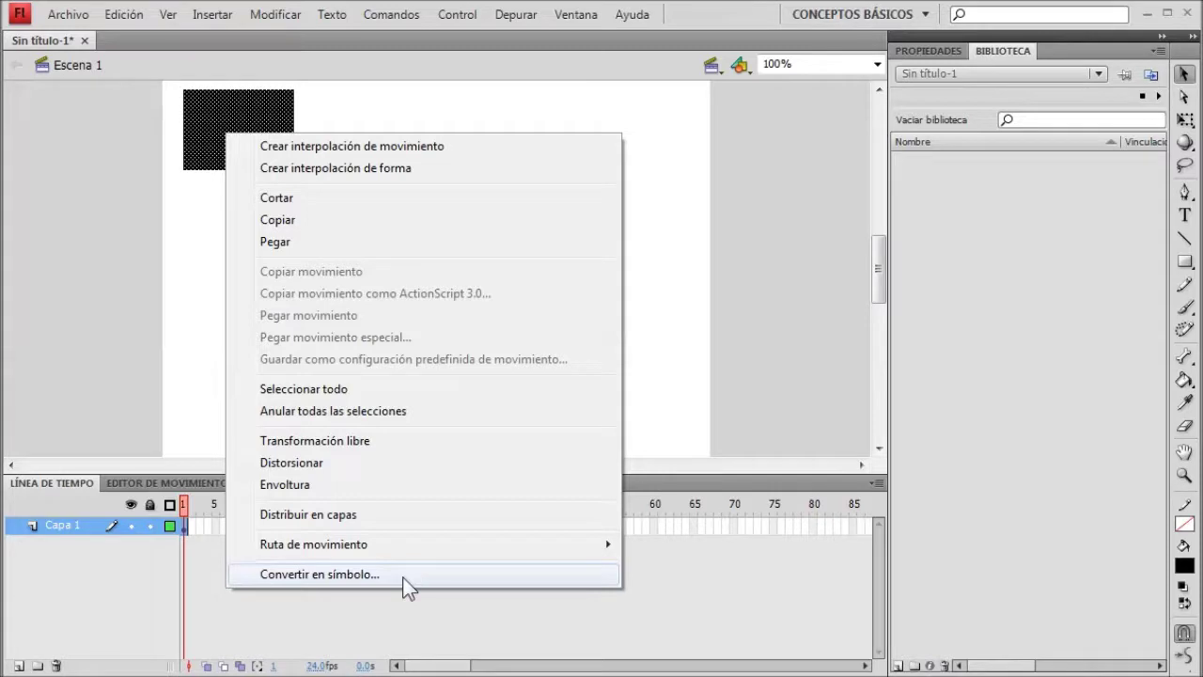
click(403, 576)
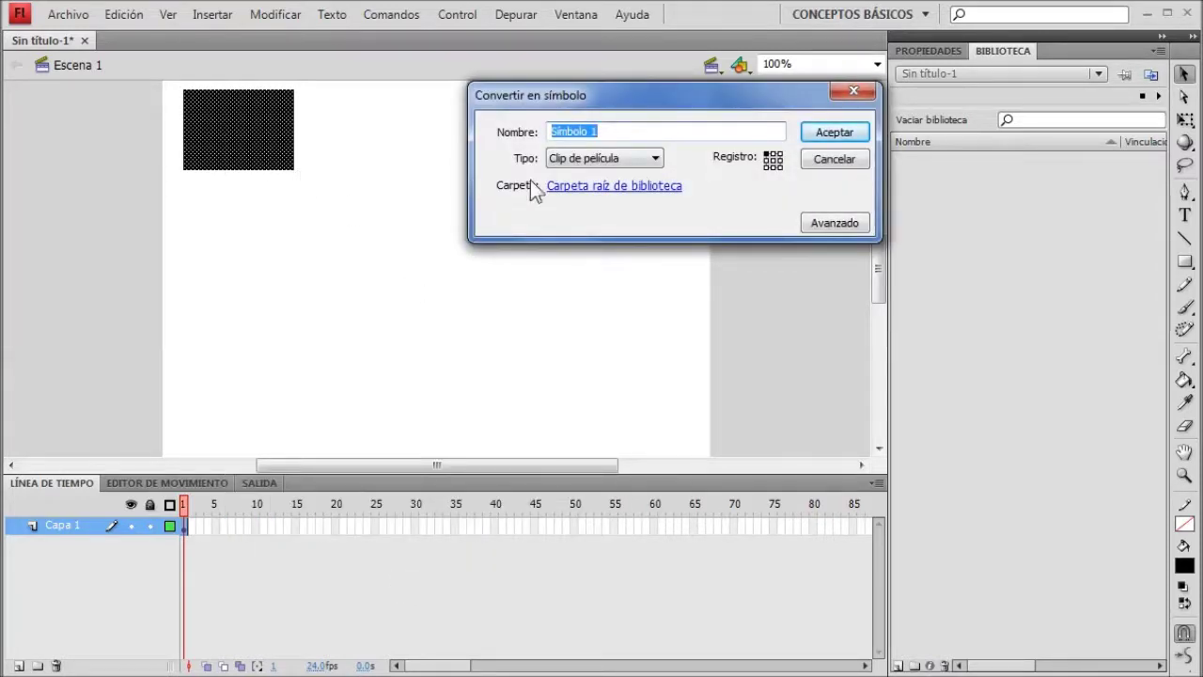
click(833, 139)
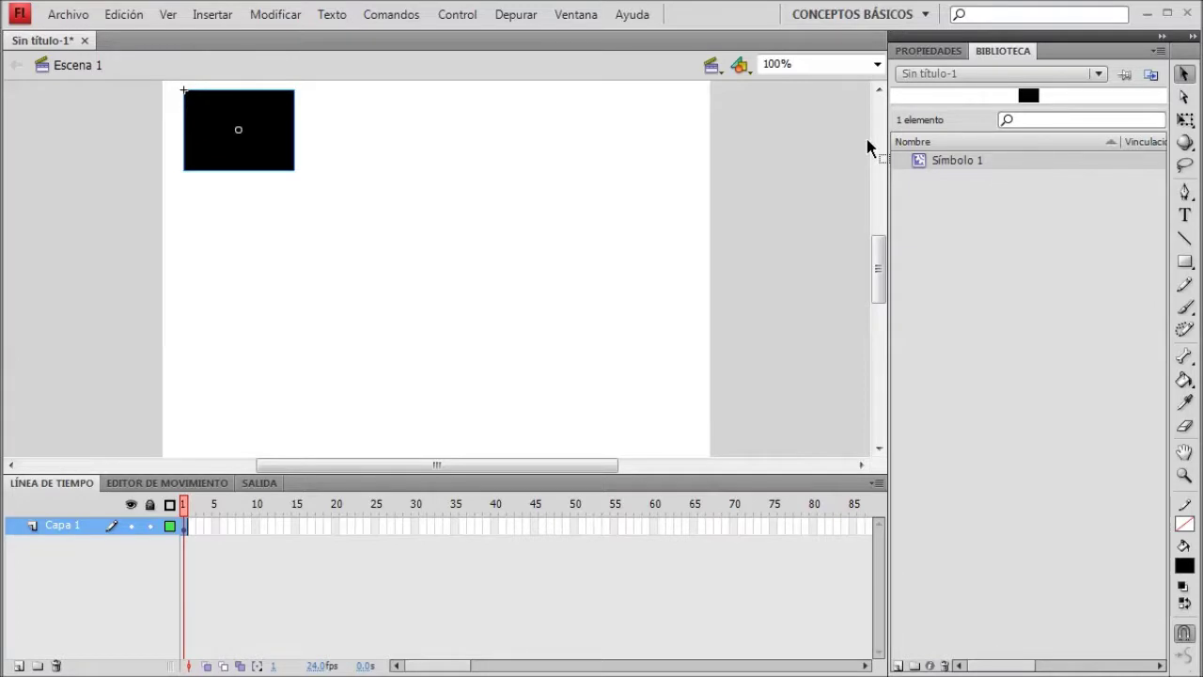
Extend Capa 1 to frame 10 with an inserted frame and apply a classic tween to it.
click(257, 525)
right_click(259, 526)
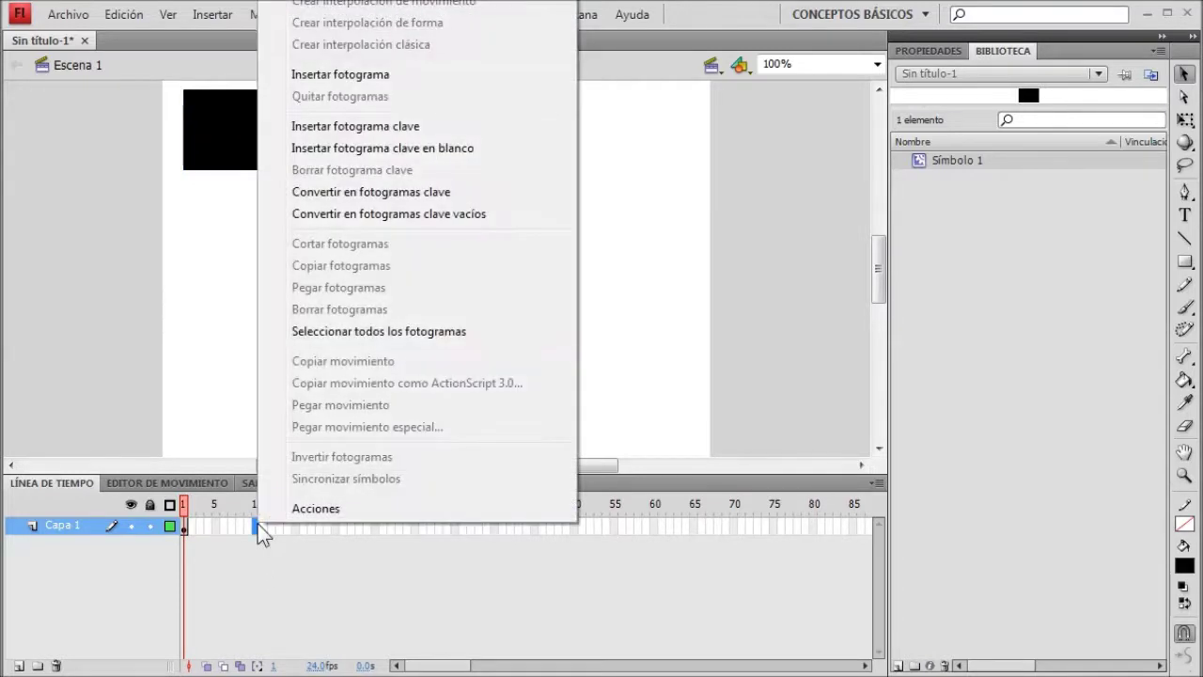
click(341, 74)
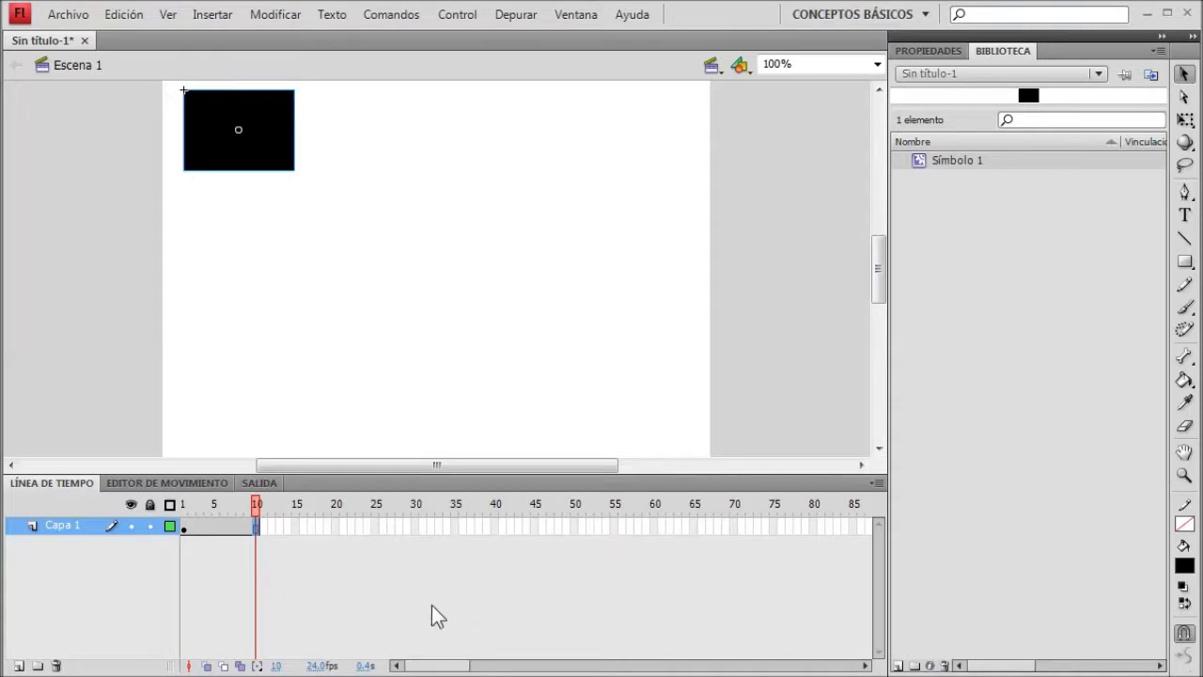
right_click(258, 525)
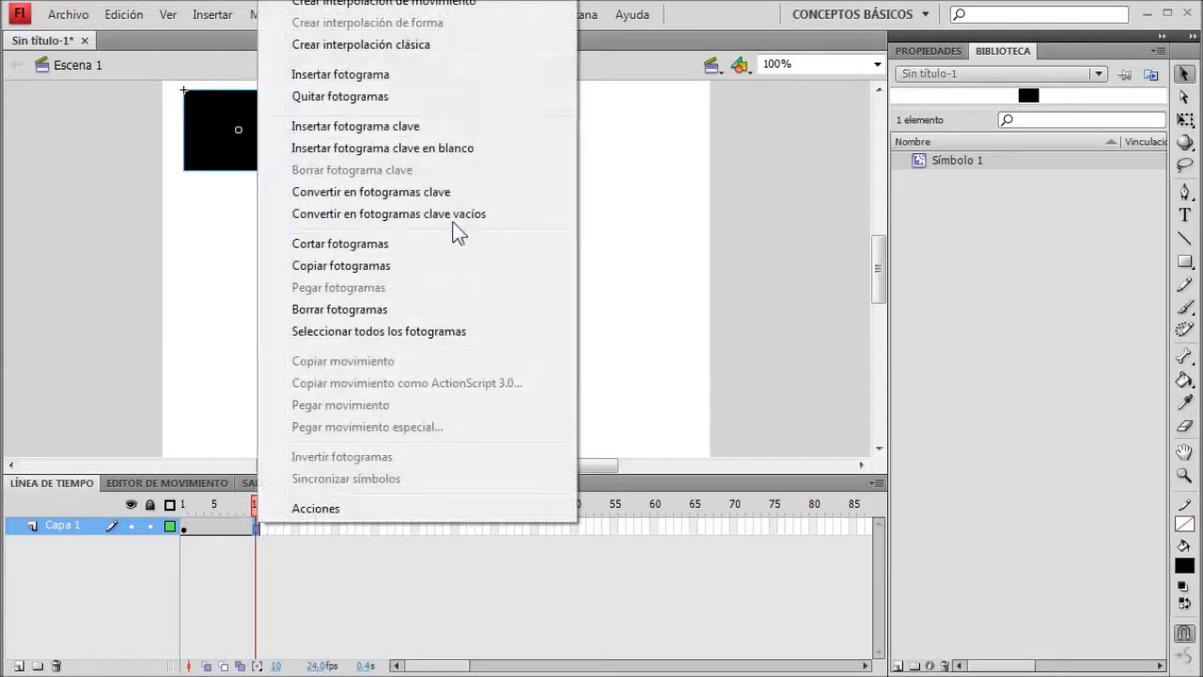
click(463, 50)
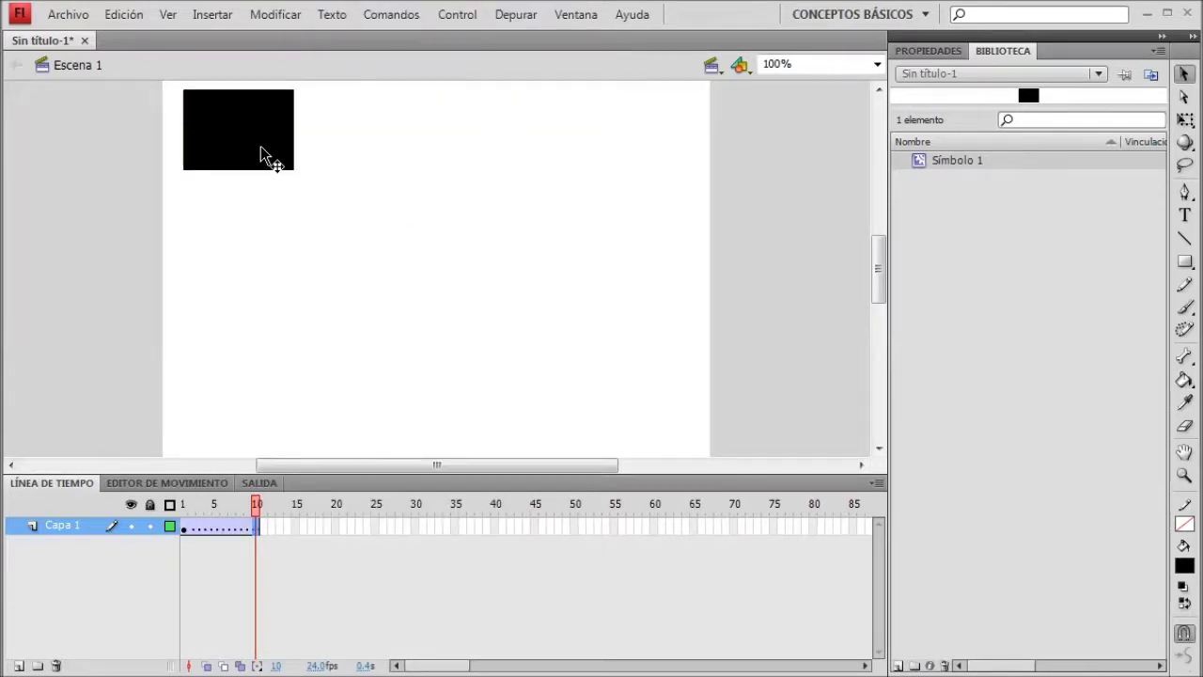
Move the rectangle straight across to the stage's upper-right corner at frame 10 and play the animation.
drag(261, 148, 659, 151)
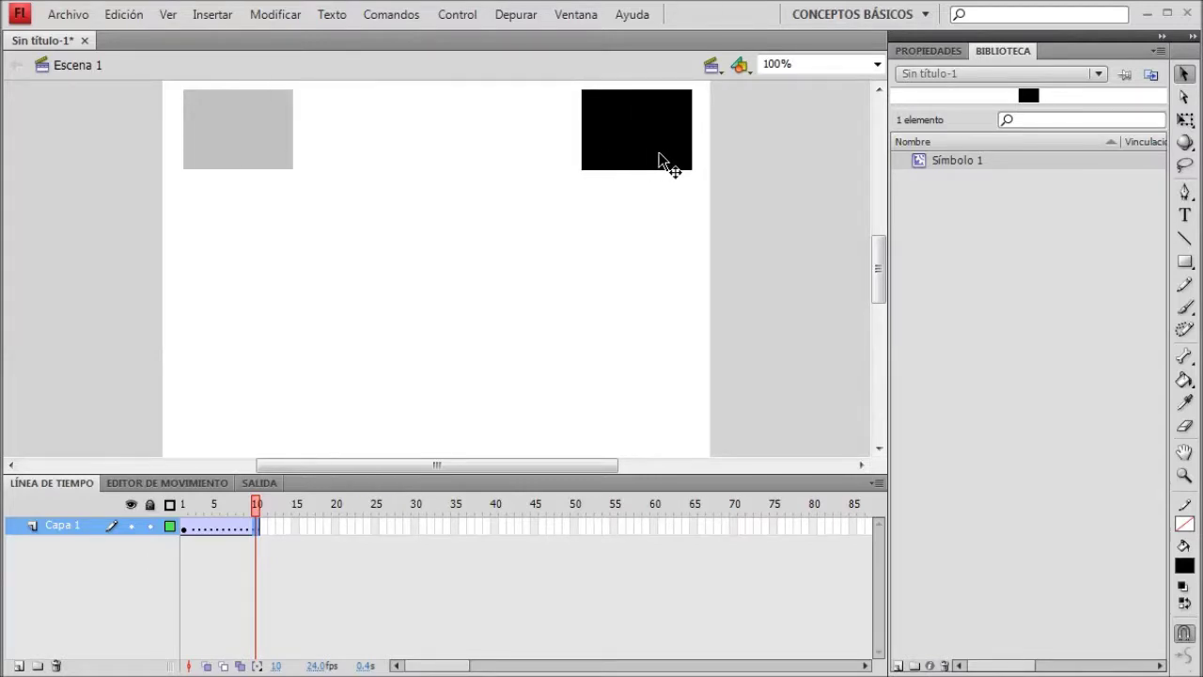
mouse_move(659, 154)
mouse_down()
mouse_move(593, 148)
mouse_move(657, 151)
mouse_up()
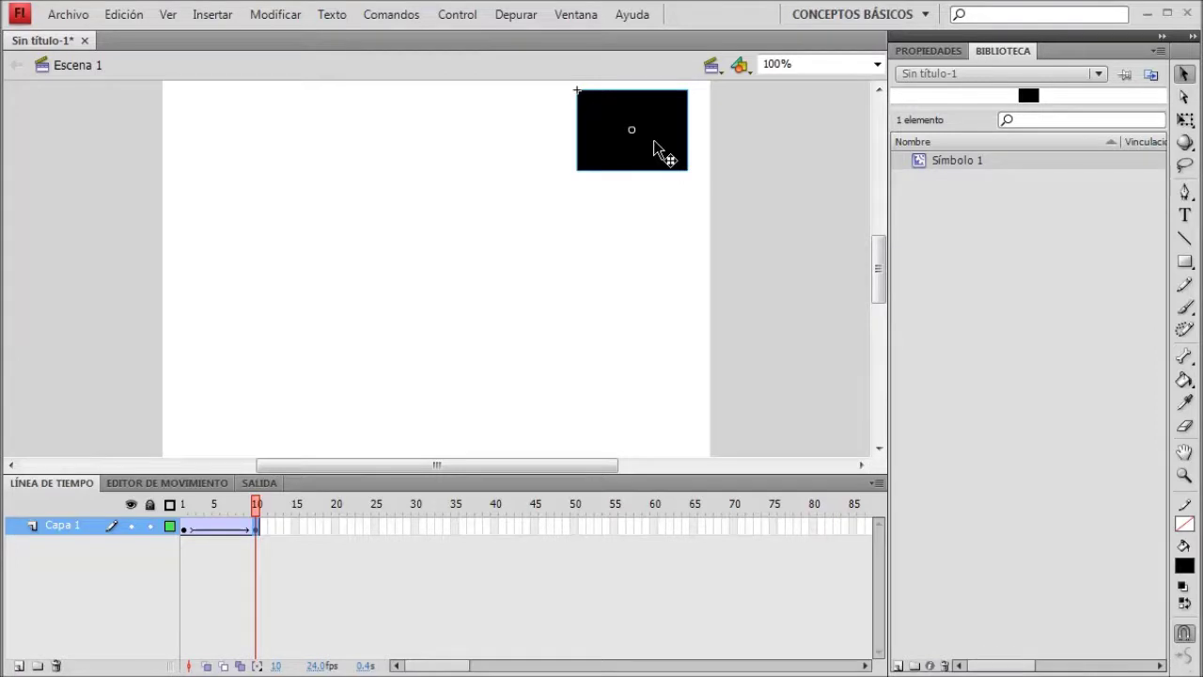
key(Return)
Extend the tween to frame 20, move the rectangle down to the stage's lower-right corner there, and play the animation.
click(336, 527)
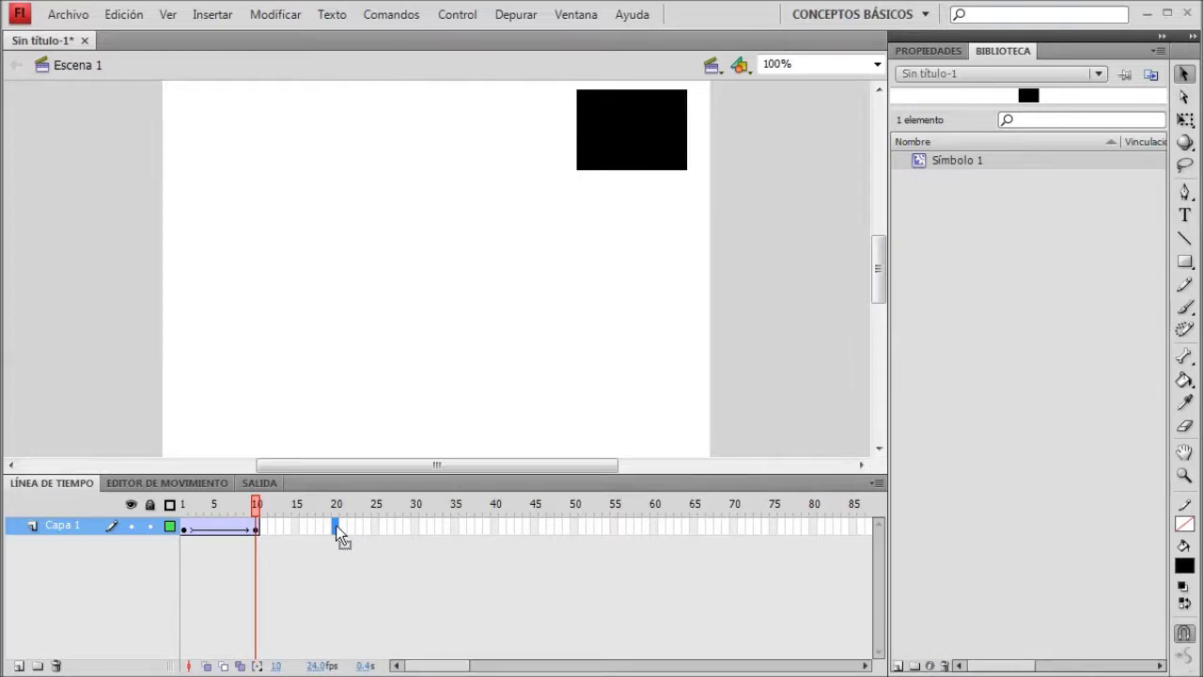
key(F5)
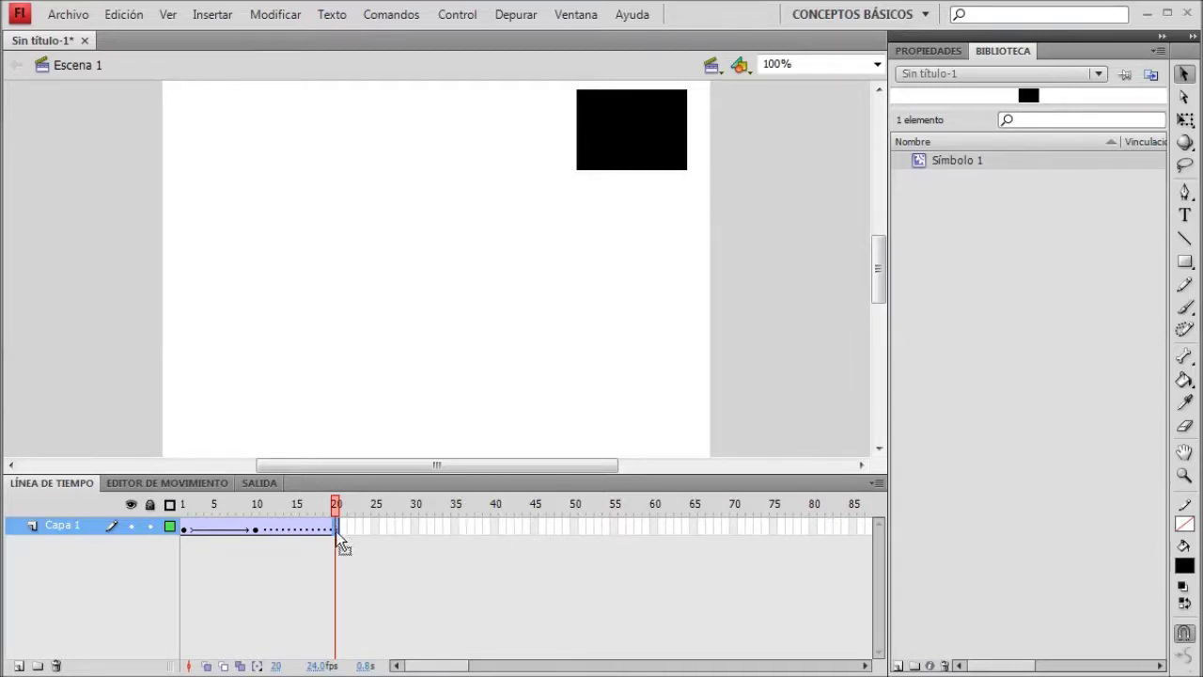
drag(635, 121, 645, 408)
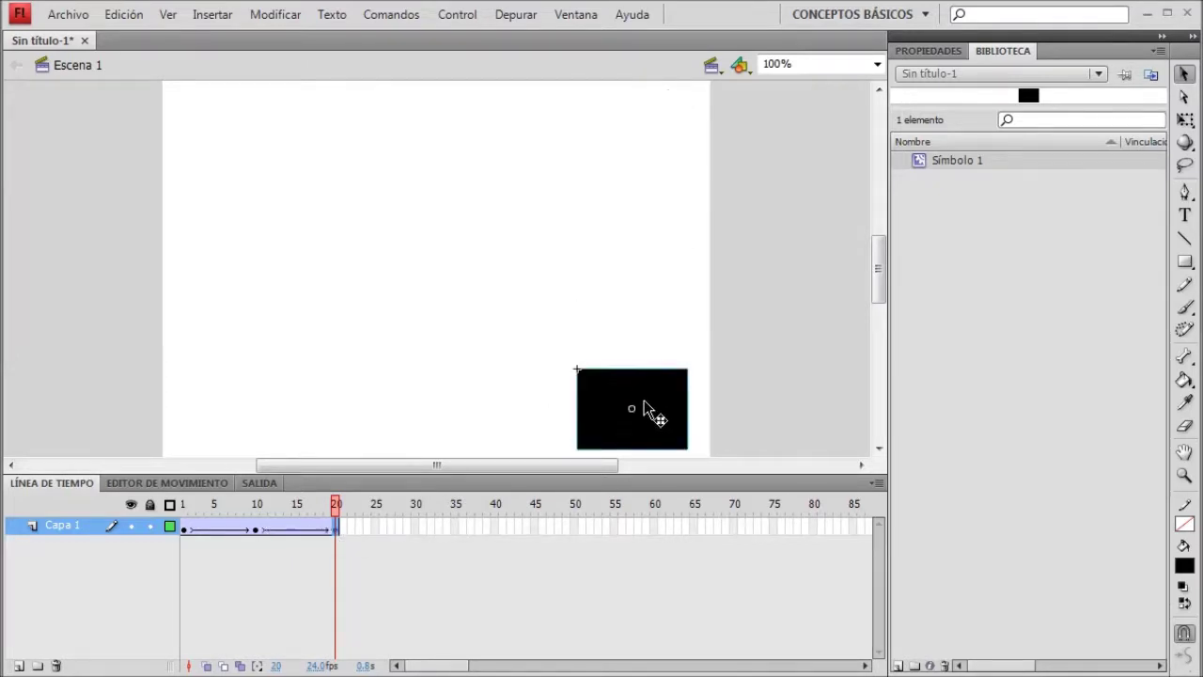
key(Return)
Extend the tween to frame 30, move the rectangle across to the stage's lower-left corner there, and play the animation.
click(335, 528)
click(415, 534)
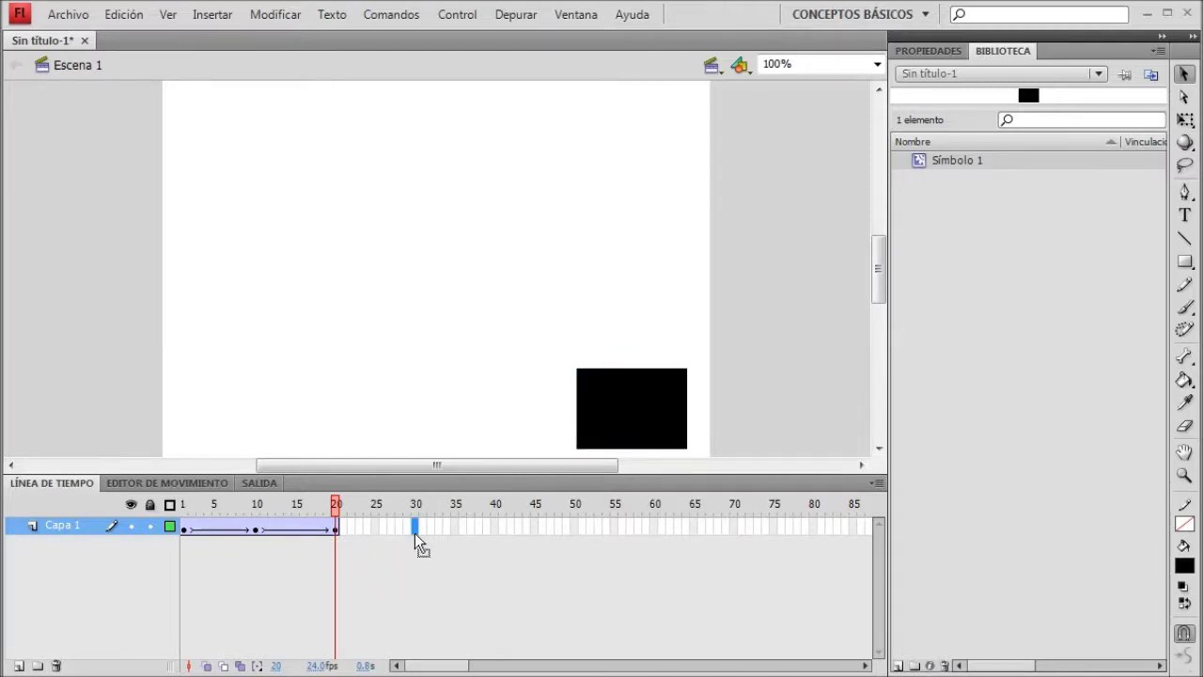
right_click(415, 533)
click(525, 85)
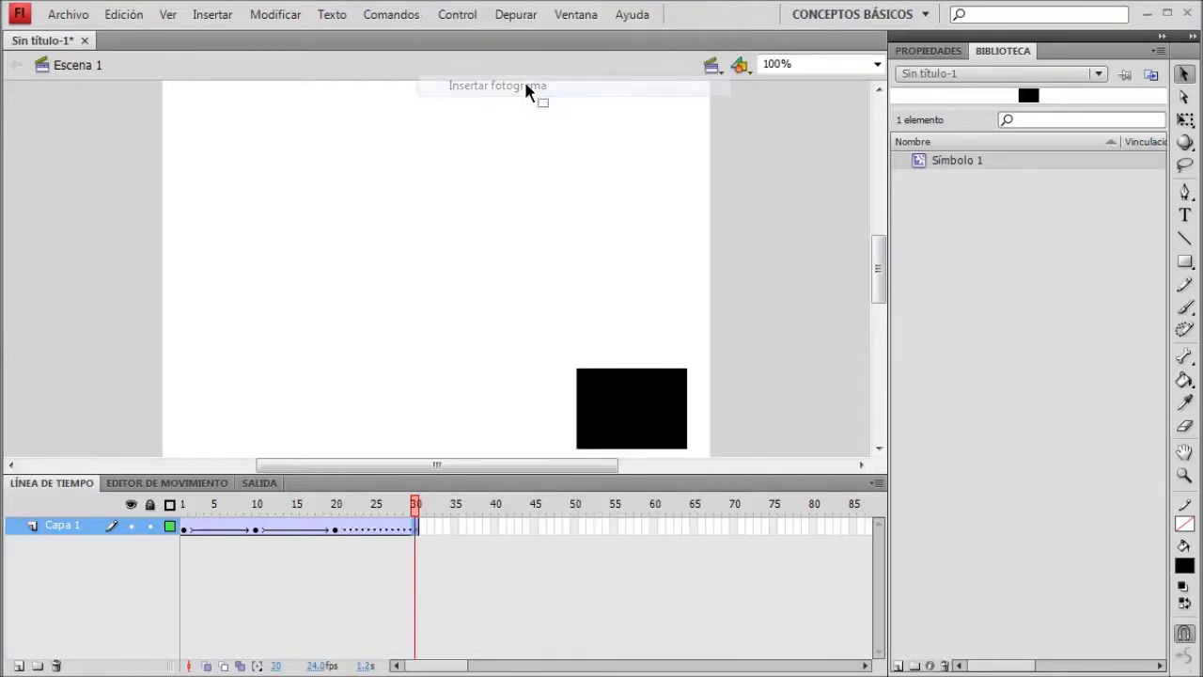
drag(611, 402, 222, 399)
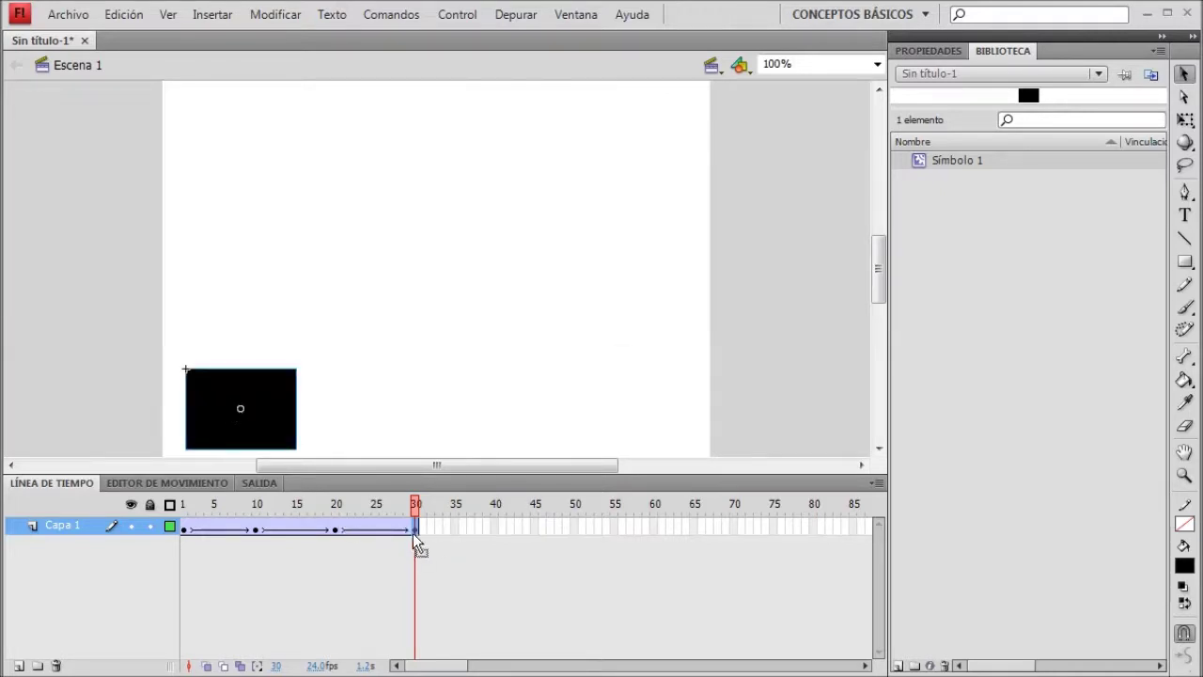
key(Return)
Extend the tween to frame 40, move the rectangle back up to the stage's upper-left corner, and play the animation.
click(495, 527)
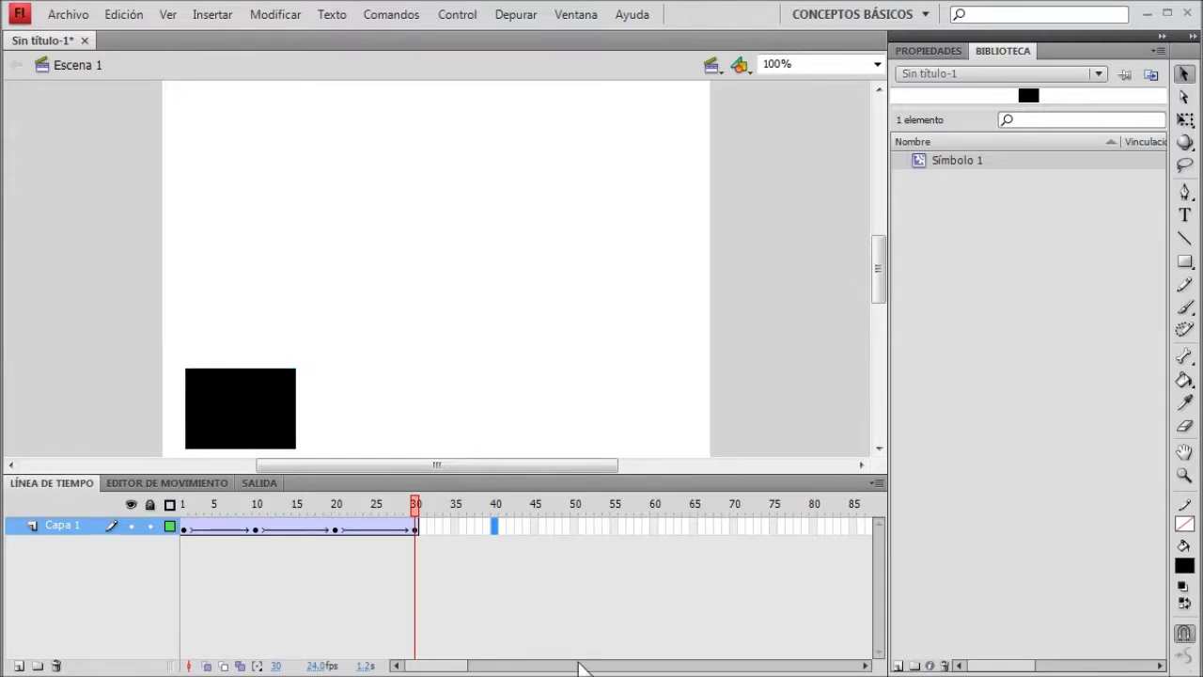
key(F5)
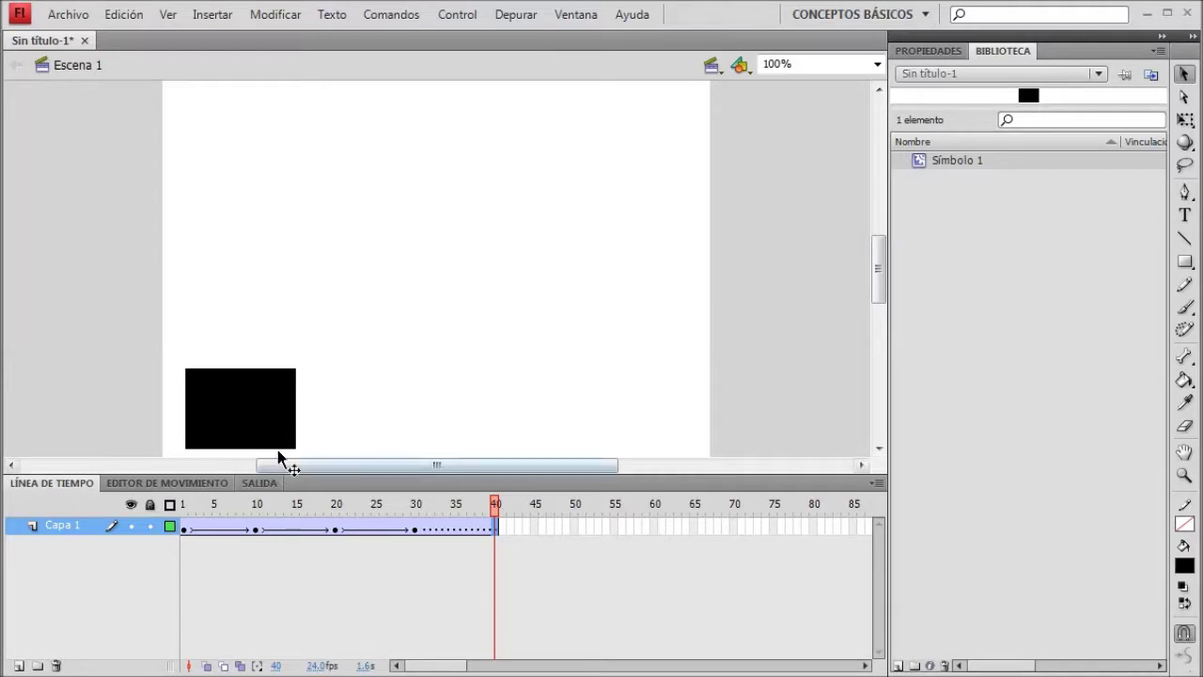
drag(232, 406, 232, 125)
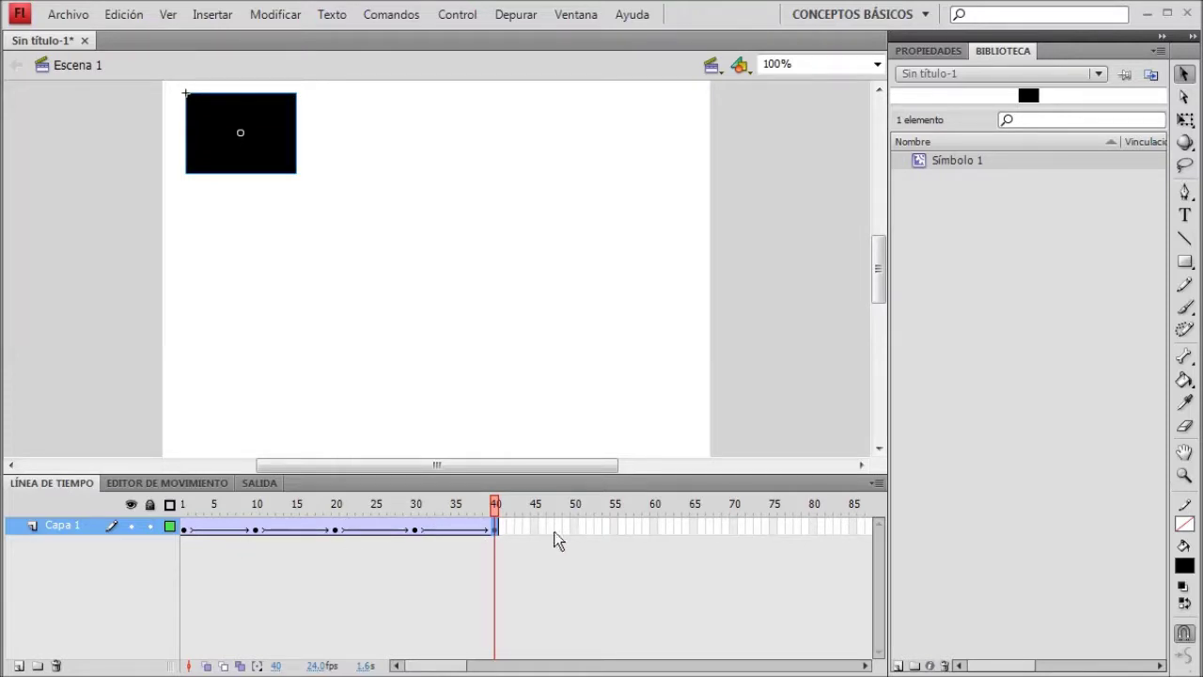
key(Return)
Test the movie to watch the rectangle's full path around the stage, and close the preview window.
click(413, 242)
key(ctrl+Return)
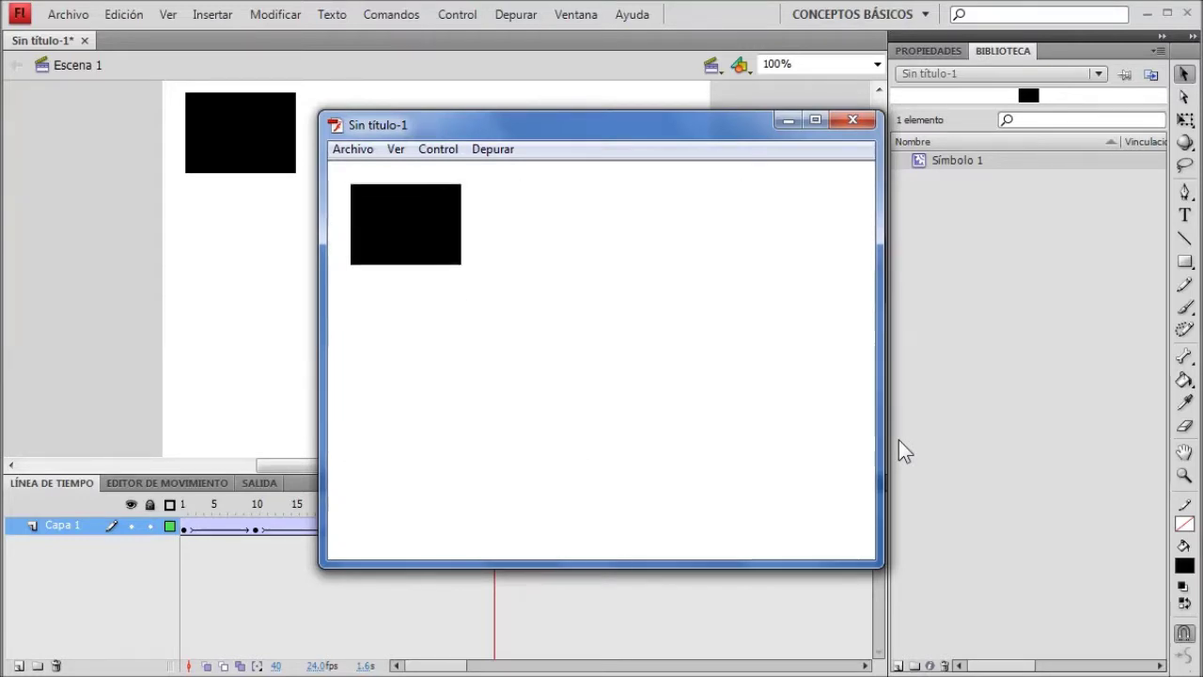
click(851, 122)
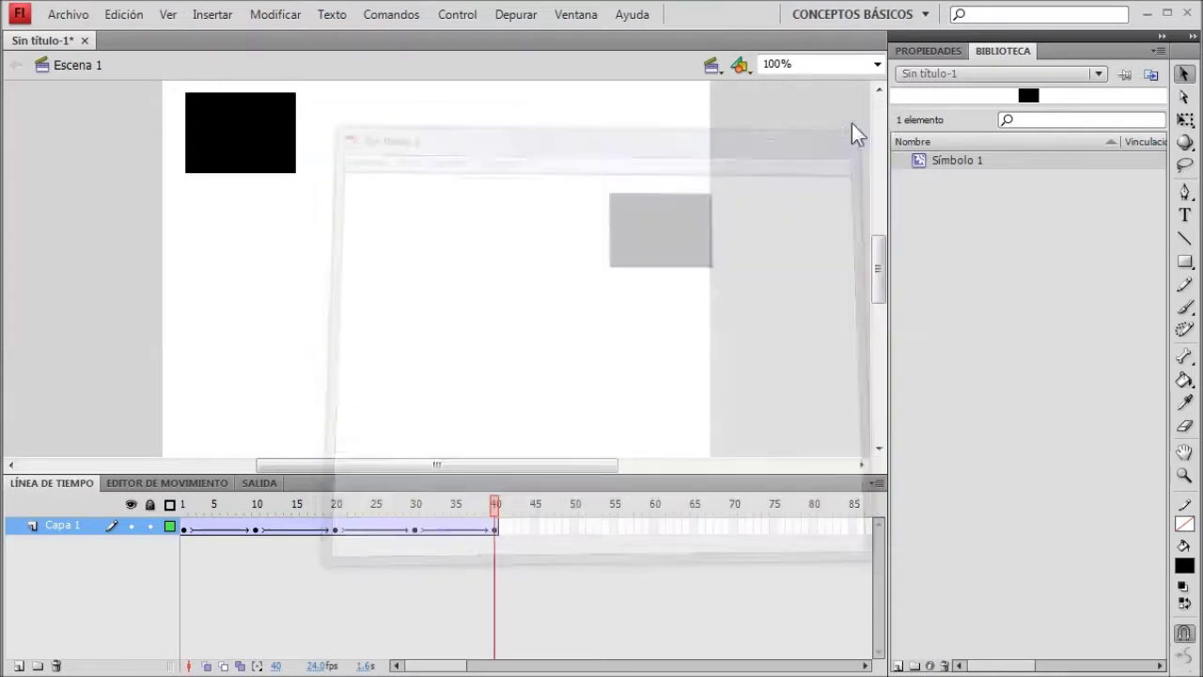